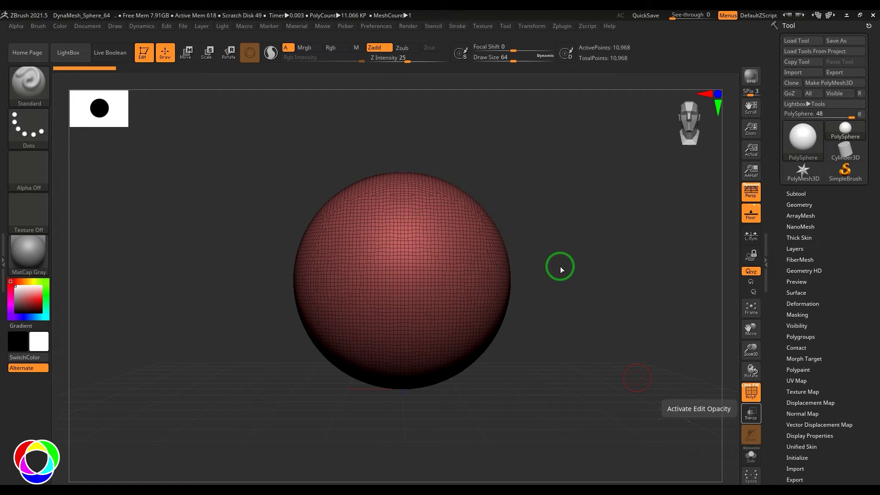
# - Slice a circular region through the front of the sphere with the SliceCirc brush
pyautogui.moveTo(573, 267); pyautogui.dragTo(575, 256)
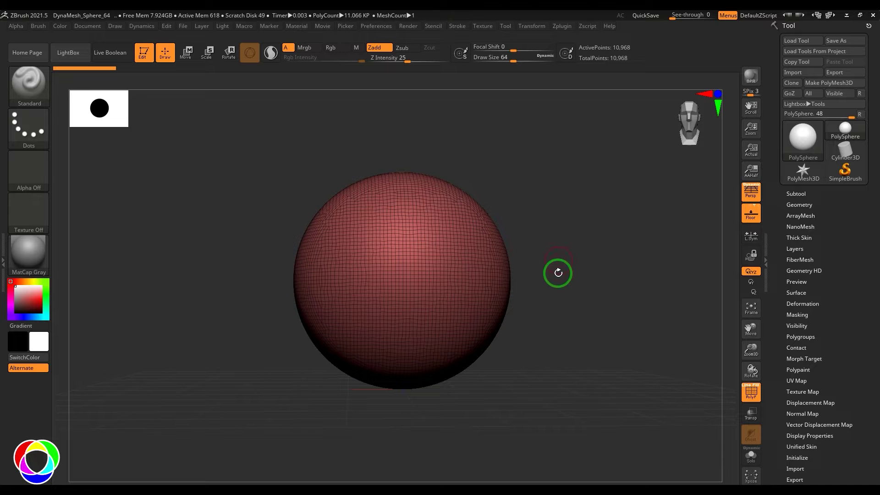
pyautogui.moveTo(562, 268); pyautogui.dragTo(577, 273)
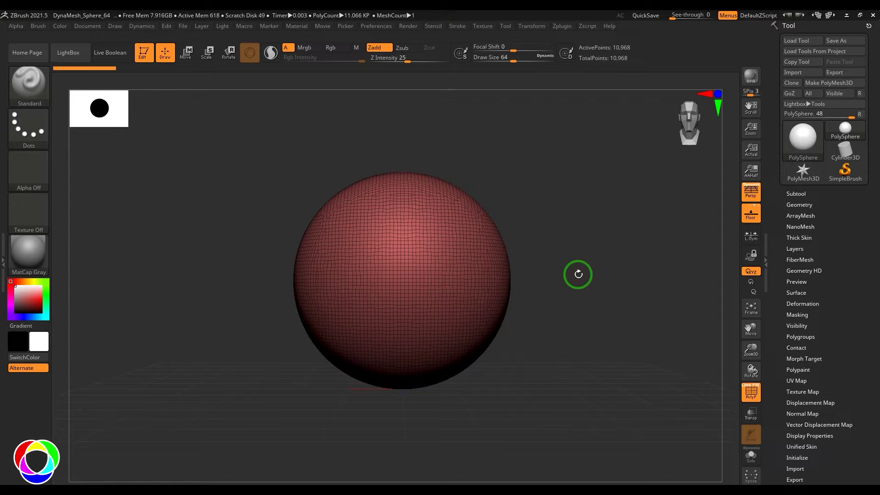
pyautogui.hotkey('ctrl', 'shift')
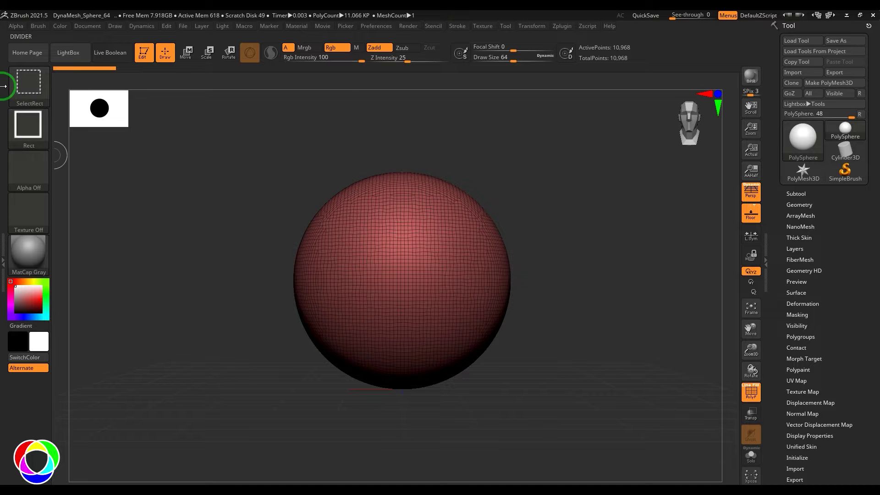
pyautogui.keyDown('ctrl'); pyautogui.keyDown('shift'); pyautogui.click(27, 83); pyautogui.keyUp('shift'); pyautogui.keyUp('ctrl')
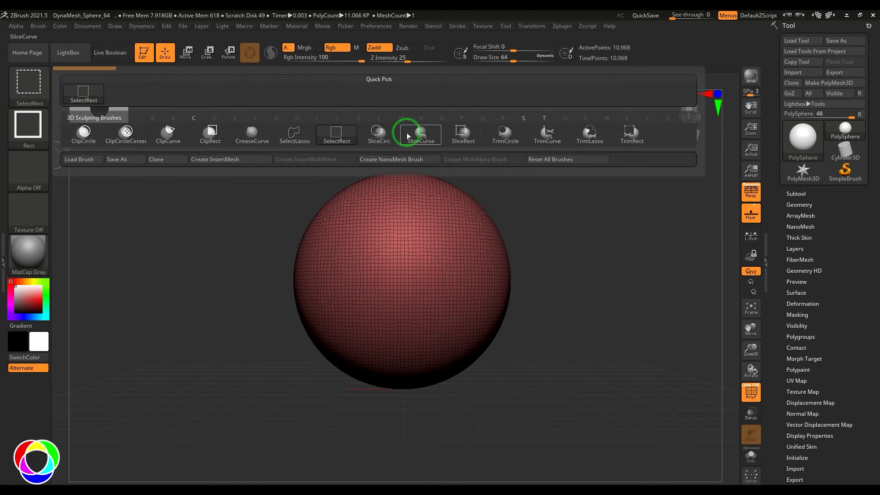
pyautogui.click(378, 133)
pyautogui.press('ctrl')
pyautogui.hotkey('ctrl', 'shift')
pyautogui.hotkey('ctrl', 'shift')
pyautogui.moveTo(362, 229)
pyautogui.keyDown('ctrl'); pyautogui.keyDown('shift'); pyautogui.mouseDown()
pyautogui.moveTo(412, 286)
pyautogui.moveTo(432, 285)
pyautogui.moveTo(420, 289)
pyautogui.mouseUp(); pyautogui.keyUp('shift'); pyautogui.keyUp('ctrl')
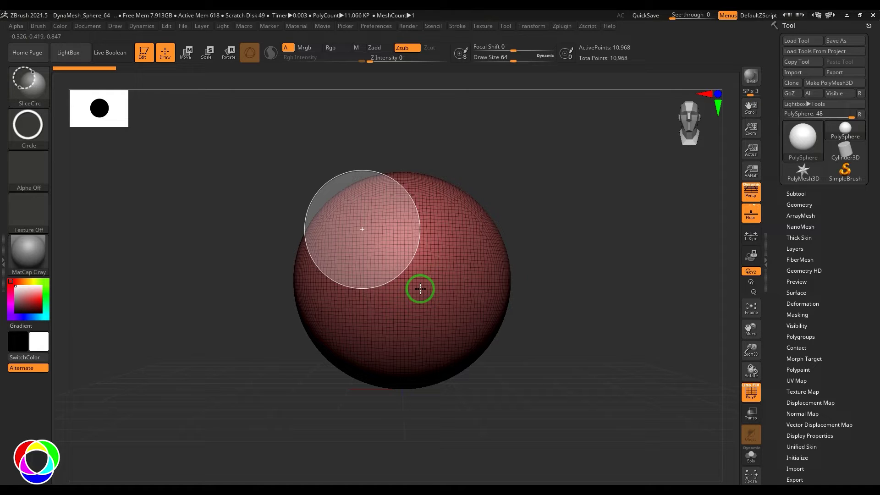
pyautogui.keyDown('ctrl'); pyautogui.keyDown('shift'); pyautogui.moveTo(420, 288); pyautogui.dragTo(460, 338); pyautogui.keyUp('shift'); pyautogui.keyUp('ctrl')
# - Hide the circular polygroup cut through the sphere and delete the hidden geometry
pyautogui.moveTo(575, 333)
pyautogui.mouseDown()
pyautogui.moveTo(564, 342)
pyautogui.moveTo(633, 346)
pyautogui.moveTo(556, 330)
pyautogui.moveTo(587, 367)
pyautogui.moveTo(605, 351)
pyautogui.mouseUp()
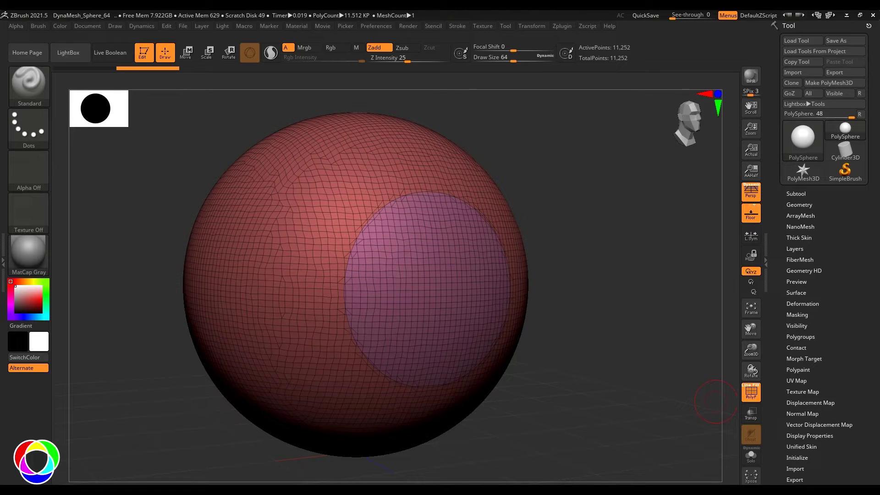
pyautogui.keyDown('ctrl'); pyautogui.keyDown('shift'); pyautogui.click(291, 242); pyautogui.keyUp('shift'); pyautogui.keyUp('ctrl')
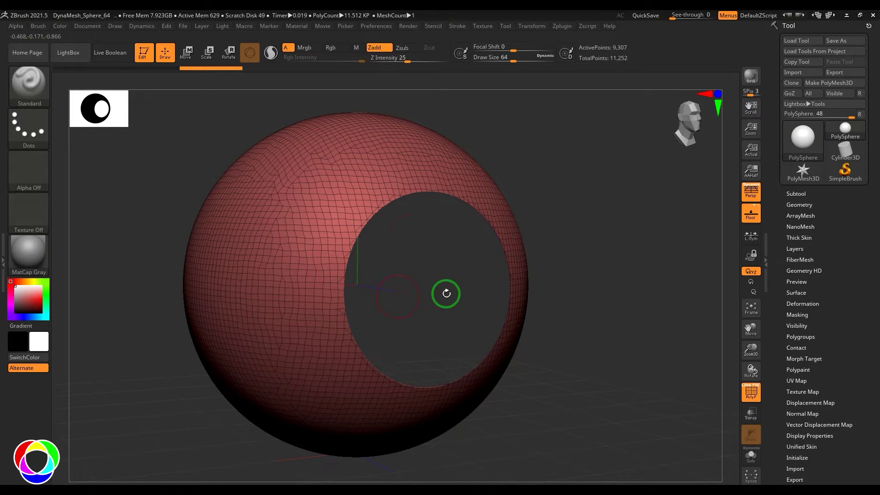
pyautogui.moveTo(622, 278)
pyautogui.keyDown('alt'); pyautogui.mouseDown()
pyautogui.moveTo(536, 269)
pyautogui.moveTo(549, 280)
pyautogui.moveTo(534, 285)
pyautogui.moveTo(592, 314)
pyautogui.mouseUp(); pyautogui.keyUp('alt')
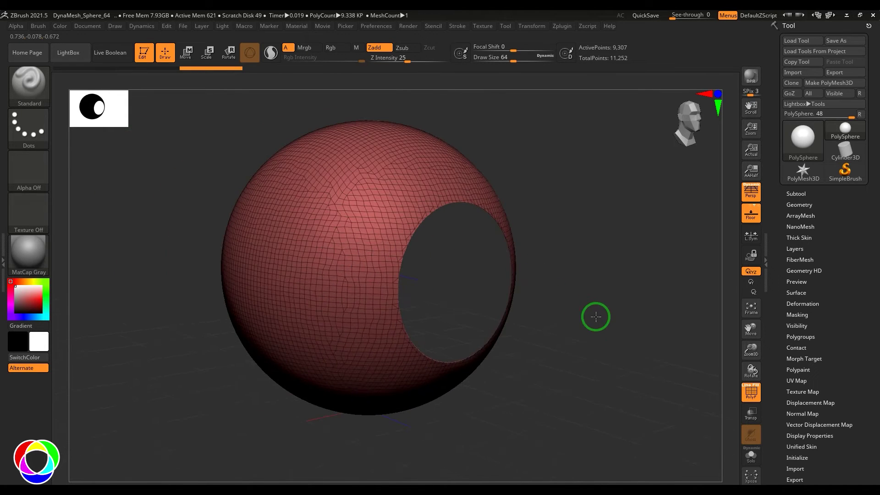
pyautogui.click(804, 204)
pyautogui.click(816, 384)
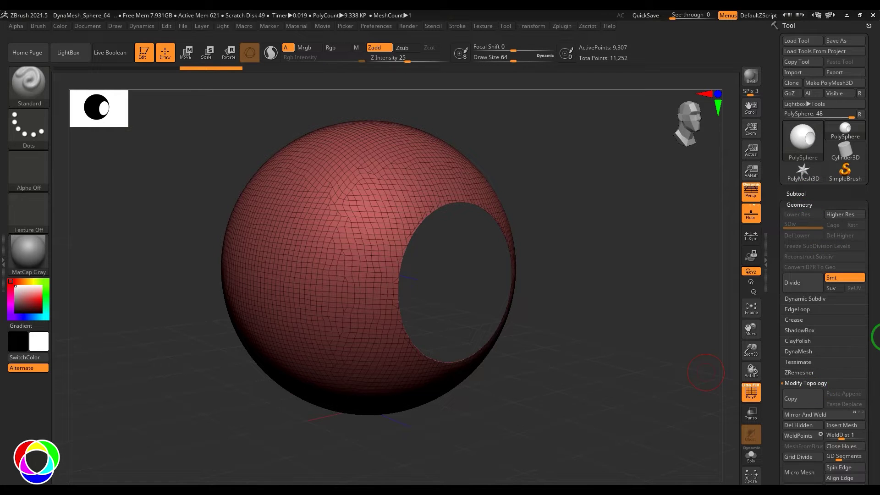
pyautogui.moveTo(873, 355); pyautogui.dragTo(869, 289)
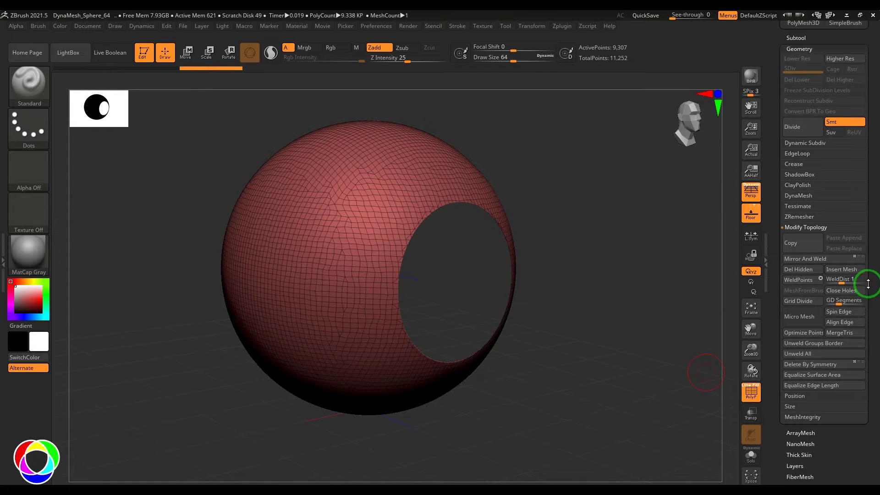
pyautogui.click(798, 268)
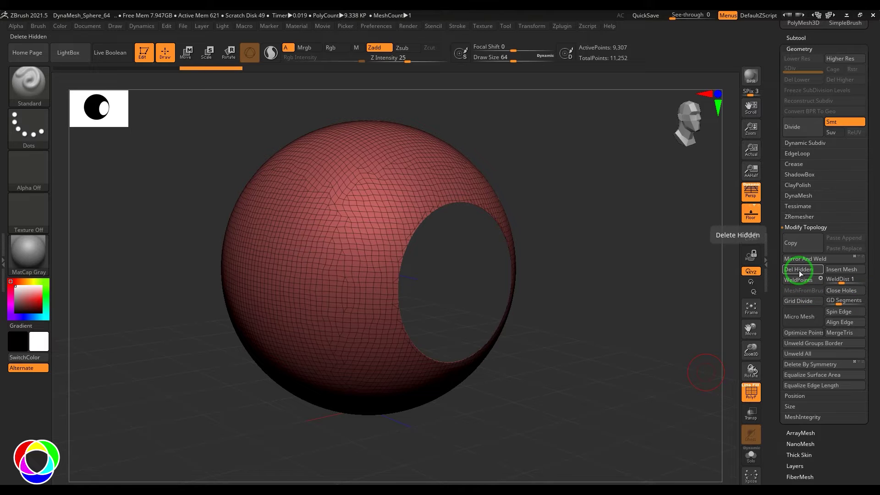
pyautogui.click(805, 227)
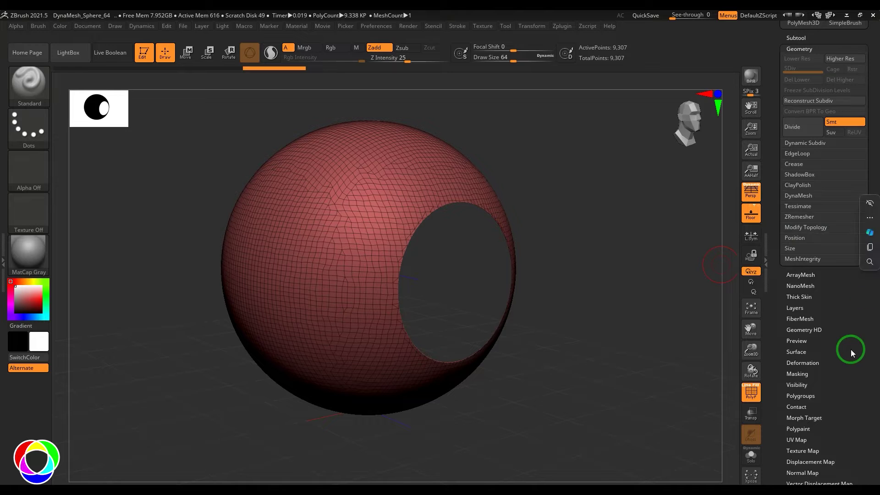
# - Turn on Double-sided display so the sphere's inner surface is rendered through the openings
pyautogui.scroll(-5, 850, 348)
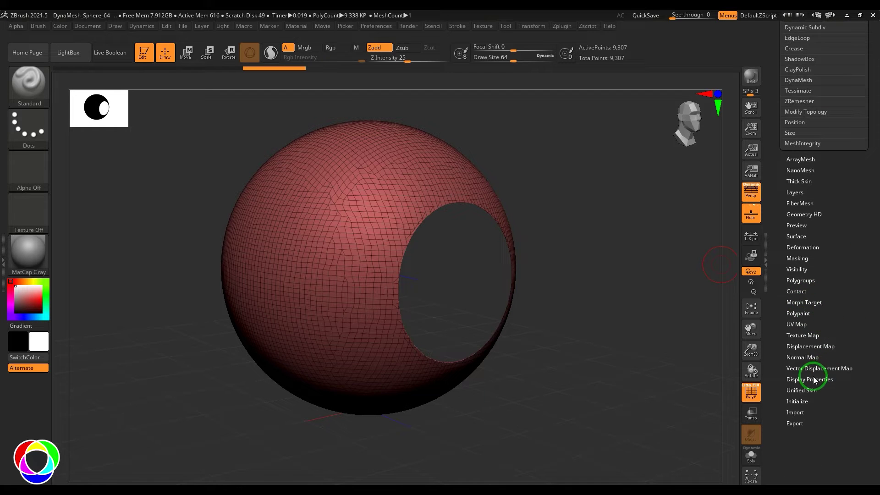
pyautogui.click(814, 379)
pyautogui.click(802, 196)
pyautogui.moveTo(547, 336); pyautogui.dragTo(628, 380)
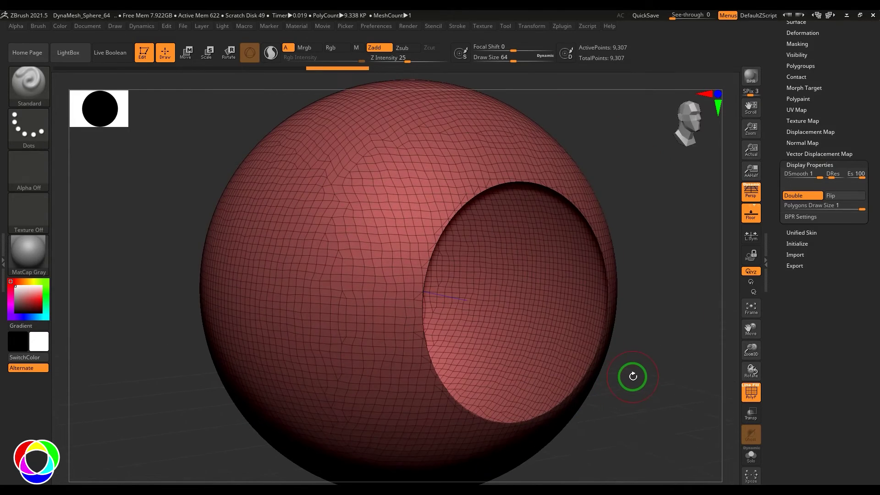
pyautogui.moveTo(660, 385)
pyautogui.mouseDown()
pyautogui.moveTo(664, 401)
pyautogui.moveTo(648, 391)
pyautogui.mouseUp()
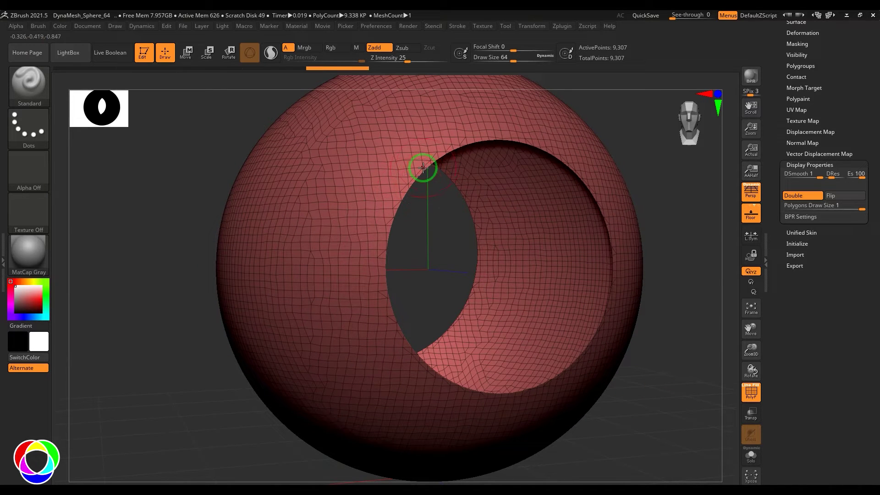
# - Frame the openings' edges with curves using only Border, with Polygroups and Creased edges off, and delete those curves
pyautogui.click(455, 24)
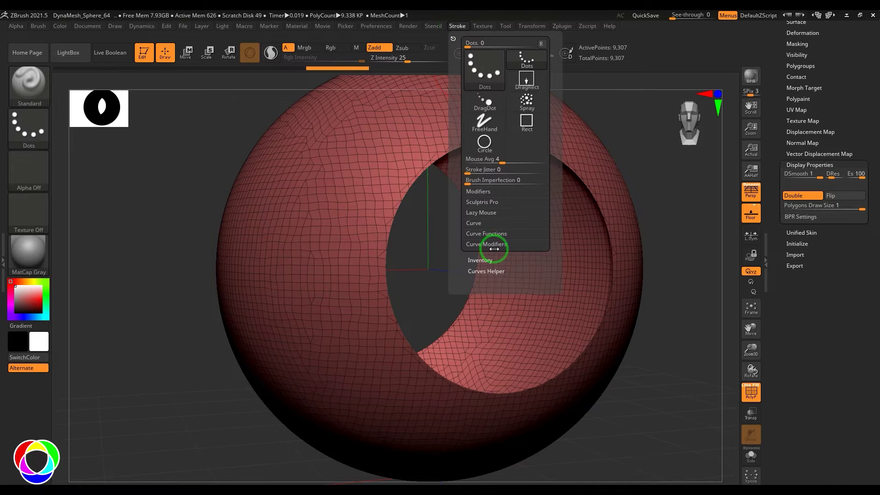
pyautogui.click(499, 233)
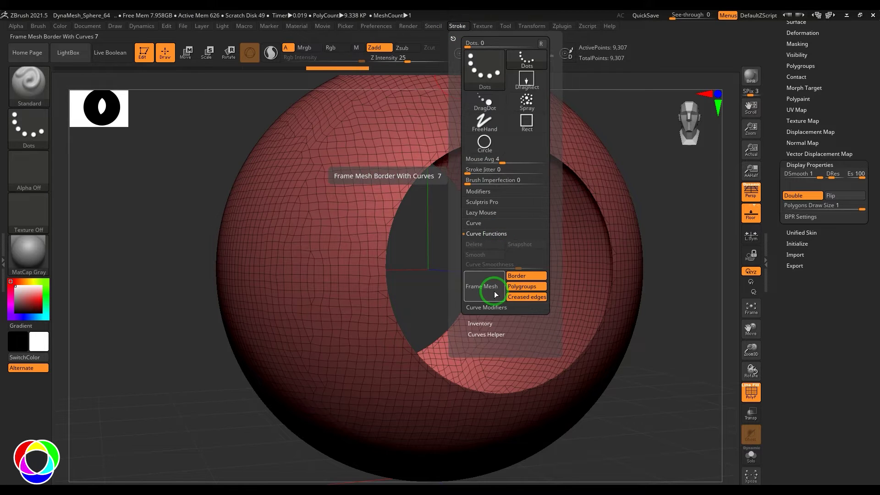
pyautogui.click(525, 288)
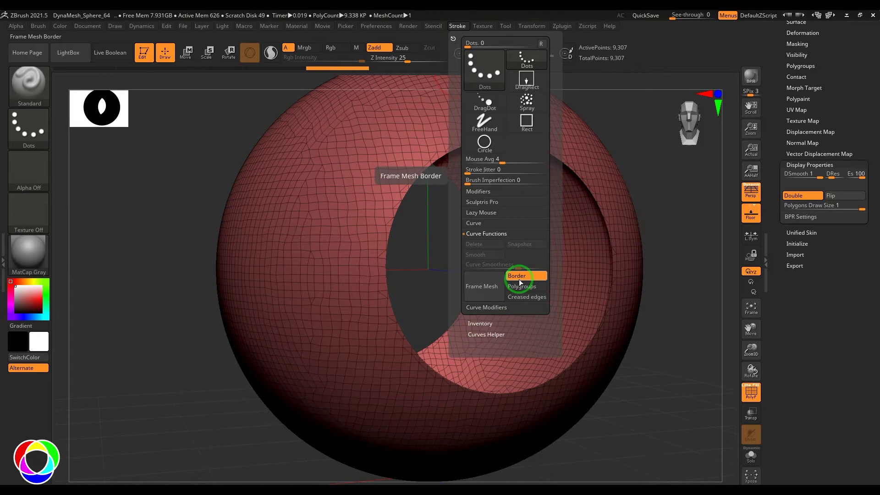
pyautogui.click(491, 291)
pyautogui.moveTo(708, 384); pyautogui.dragTo(654, 379)
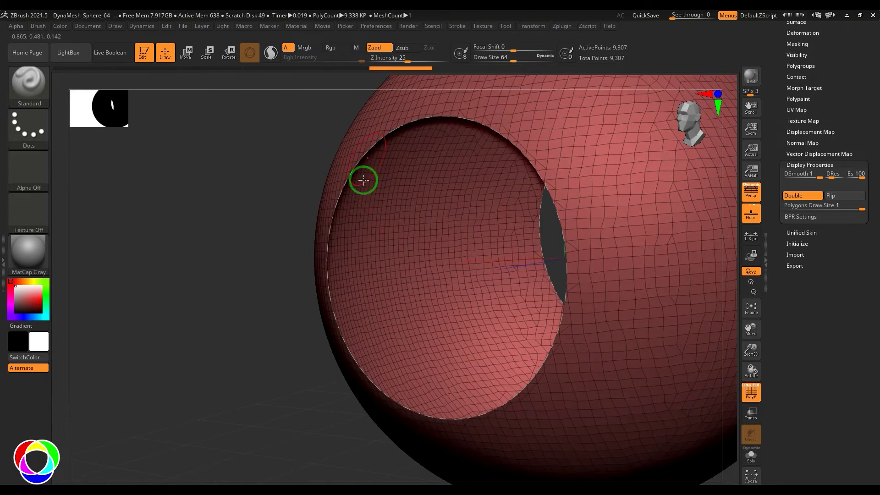
pyautogui.moveTo(170, 460); pyautogui.dragTo(504, 333)
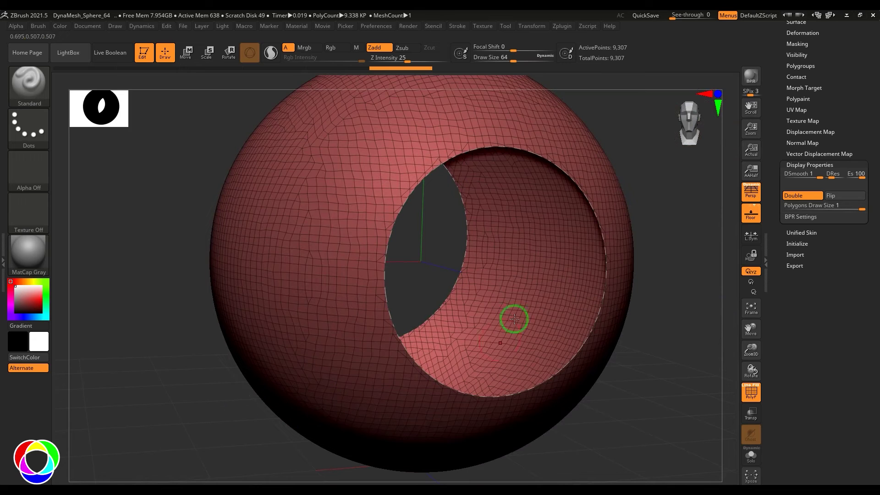
pyautogui.click(458, 26)
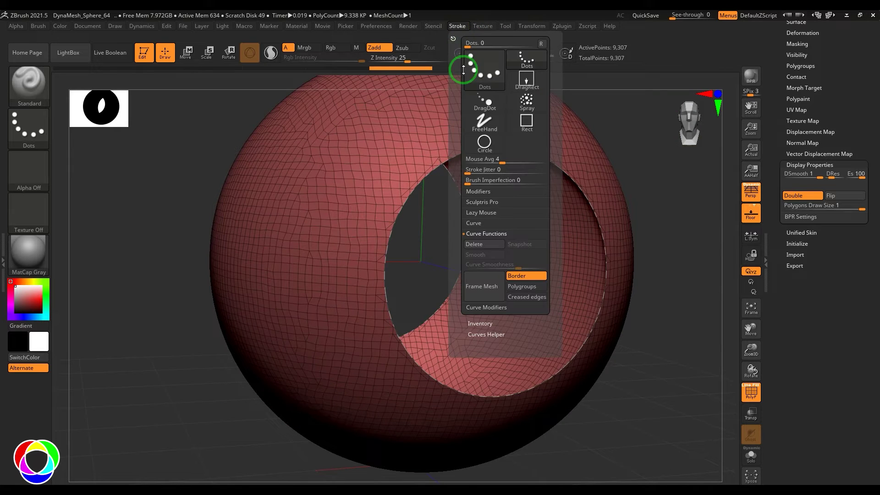
pyautogui.click(481, 248)
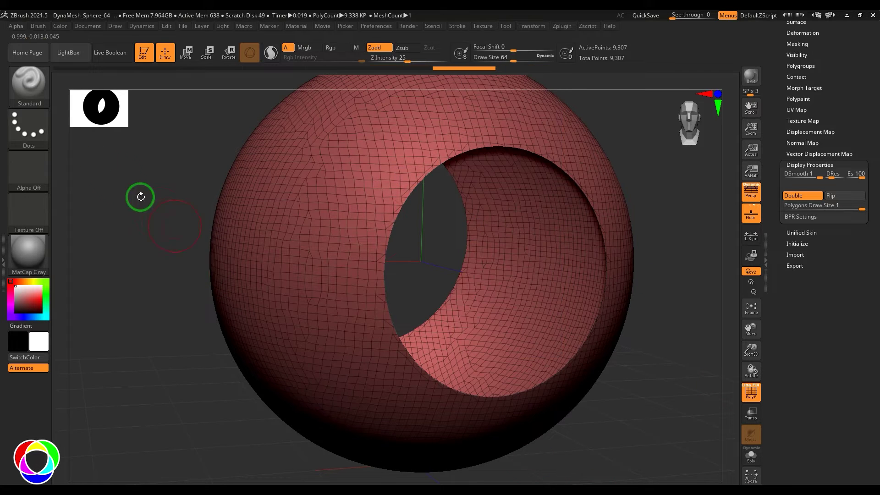
# - Switch to the CurveBridge brush and reduce its Draw Size to about 34
pyautogui.click(31, 77)
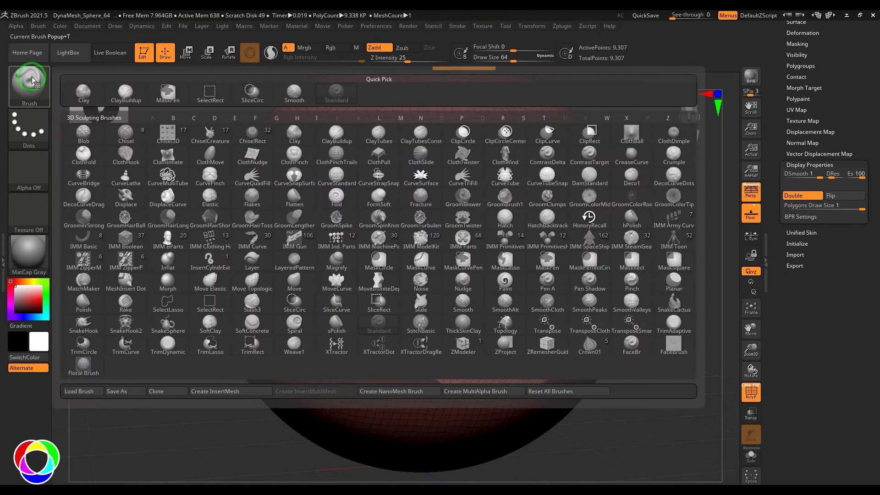
pyautogui.click(84, 178)
pyautogui.press('b')
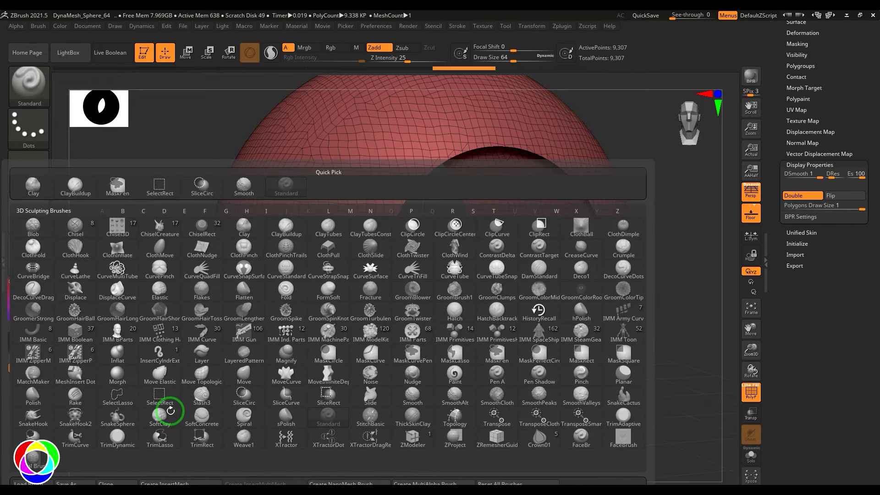
pyautogui.press('c')
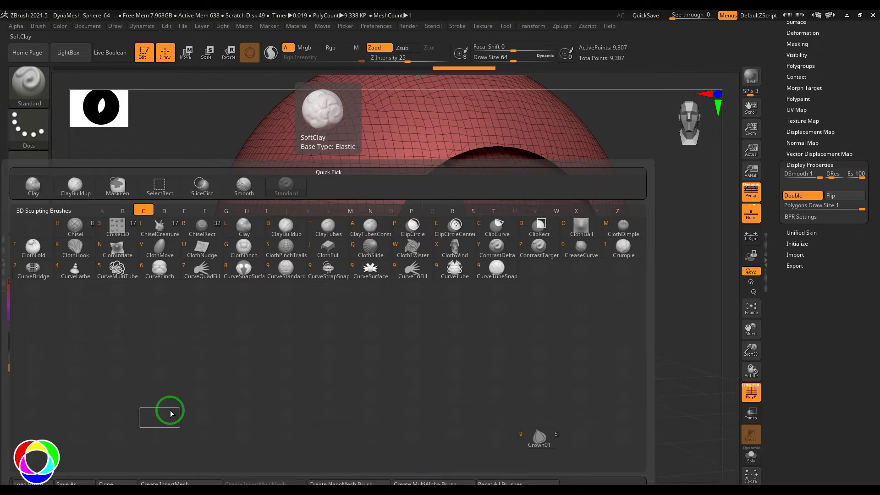
pyautogui.press('2')
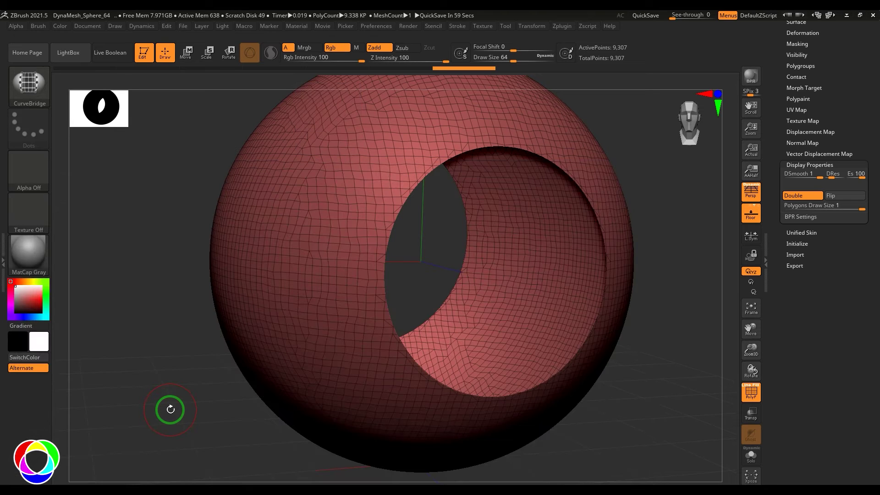
pyautogui.press('s')
pyautogui.moveTo(328, 285); pyautogui.dragTo(322, 285)
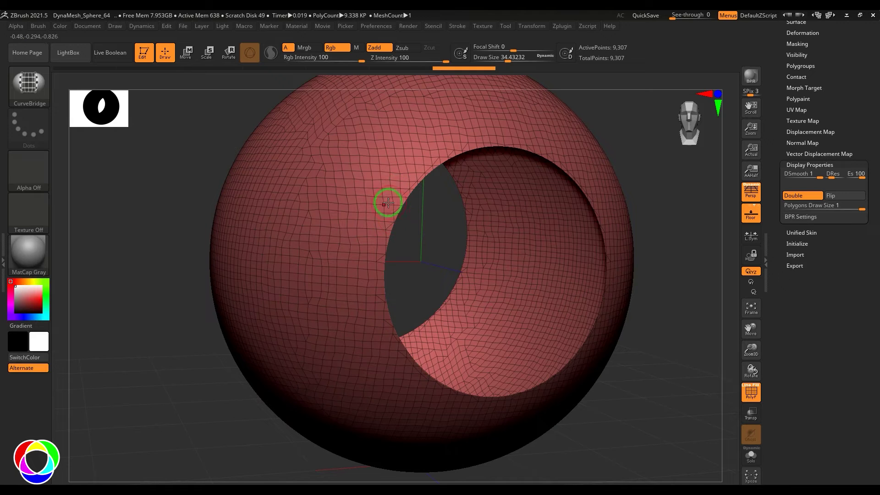
# - Snap bridge curves to the borders of the front and back openings to connect them with a tunnel through the sphere
pyautogui.click(412, 180)
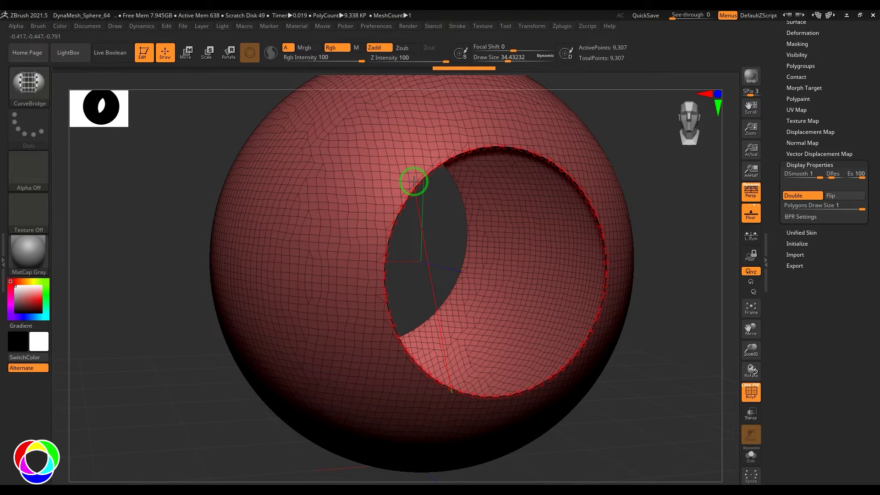
pyautogui.keyDown('shift'); pyautogui.moveTo(413, 182); pyautogui.dragTo(412, 181); pyautogui.keyUp('shift')
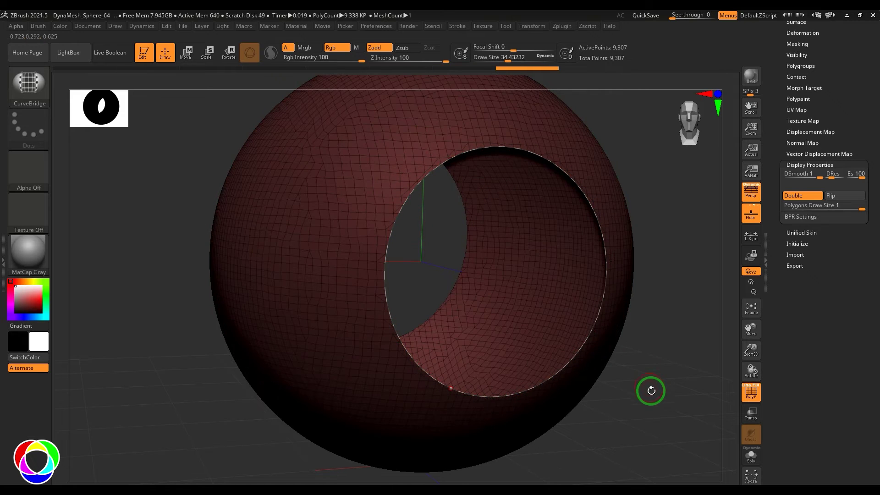
pyautogui.keyDown('alt'); pyautogui.moveTo(635, 404); pyautogui.dragTo(528, 247); pyautogui.keyUp('alt')
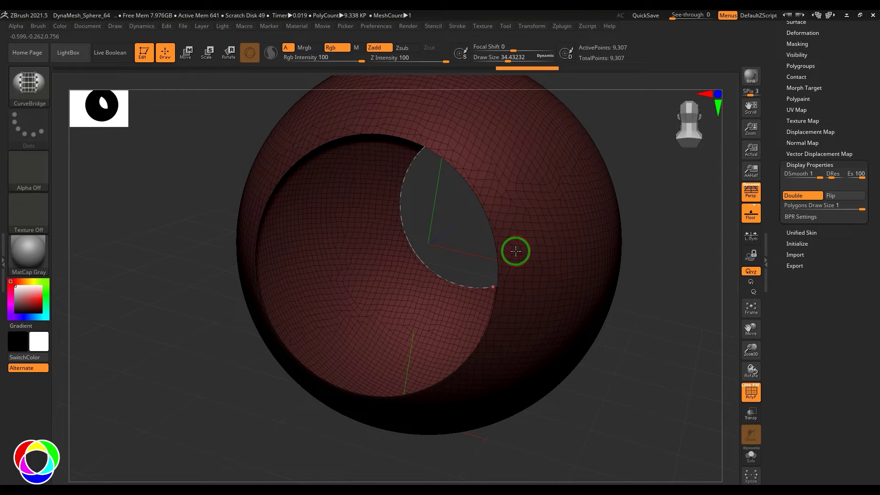
pyautogui.click(502, 258)
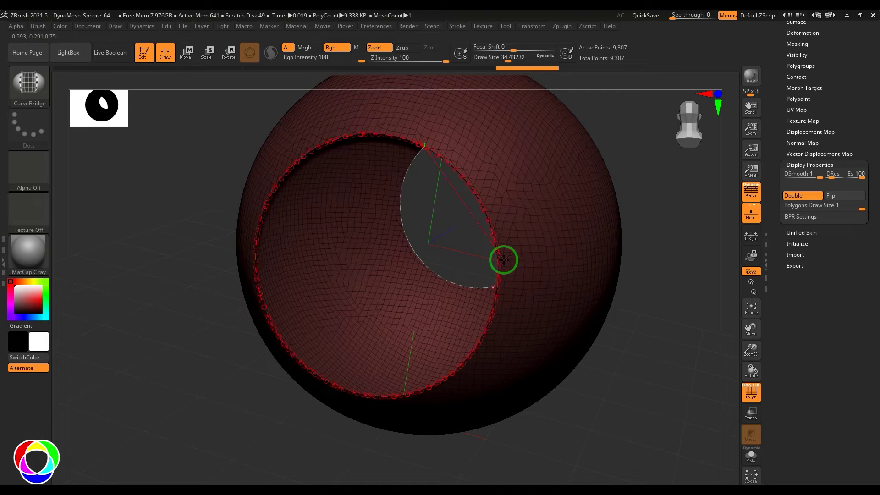
pyautogui.moveTo(637, 389); pyautogui.dragTo(665, 372)
pyautogui.moveTo(620, 342); pyautogui.dragTo(189, 355)
pyautogui.click(440, 258)
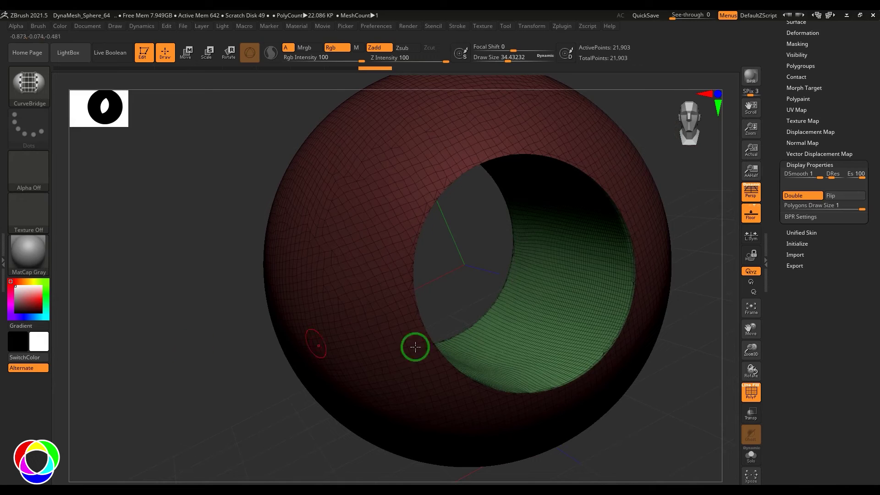
# - Clear the mask from the sphere and inspect the tunnel wall's topology along the rims of the openings
pyautogui.keyDown('alt'); pyautogui.moveTo(687, 360); pyautogui.dragTo(638, 360); pyautogui.keyUp('alt')
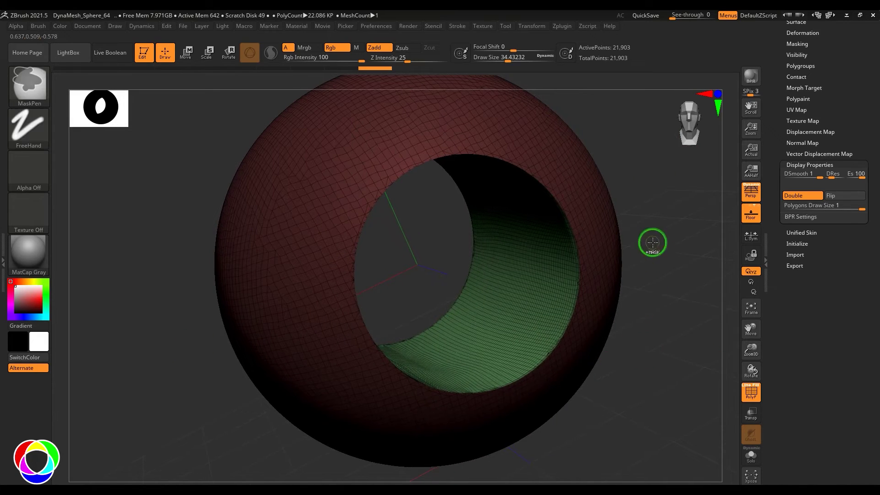
pyautogui.moveTo(672, 293); pyautogui.dragTo(696, 365)
pyautogui.moveTo(650, 339); pyautogui.dragTo(460, 321)
pyautogui.moveTo(697, 436); pyautogui.dragTo(625, 410)
pyautogui.moveTo(697, 414); pyautogui.dragTo(672, 361)
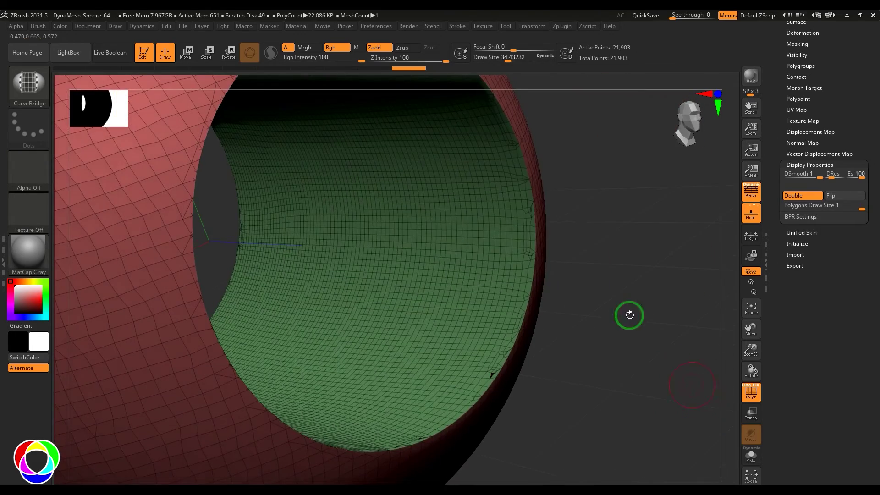
pyautogui.moveTo(585, 202); pyautogui.dragTo(548, 284)
pyautogui.moveTo(457, 305); pyautogui.dragTo(559, 338)
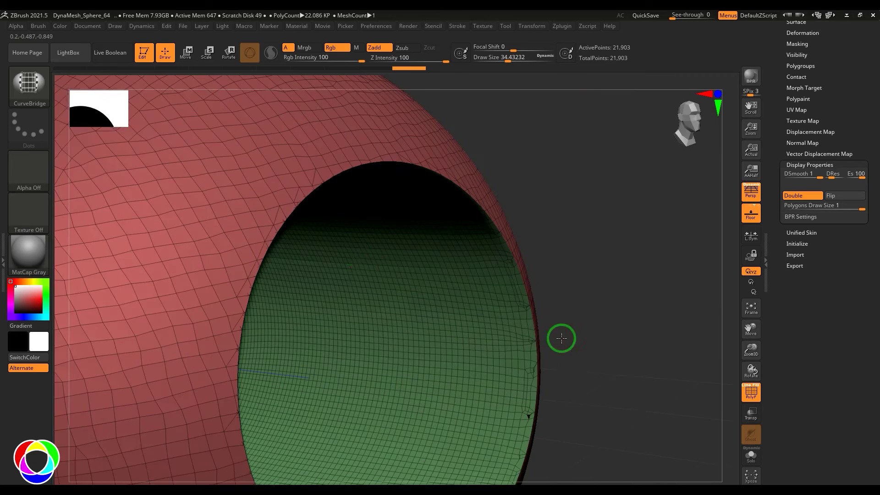
# - Remesh the sphere and its tunnel with ZRemesher, with KeepGroups enabled, and inspect the topology around the openings
pyautogui.keyDown('alt'); pyautogui.moveTo(651, 299); pyautogui.dragTo(623, 279); pyautogui.keyUp('alt')
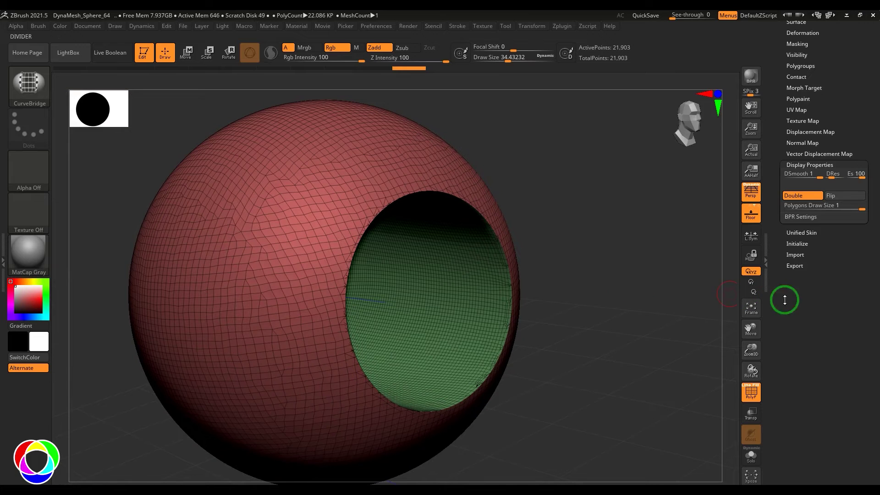
pyautogui.moveTo(826, 132); pyautogui.dragTo(825, 332)
pyautogui.click(799, 133)
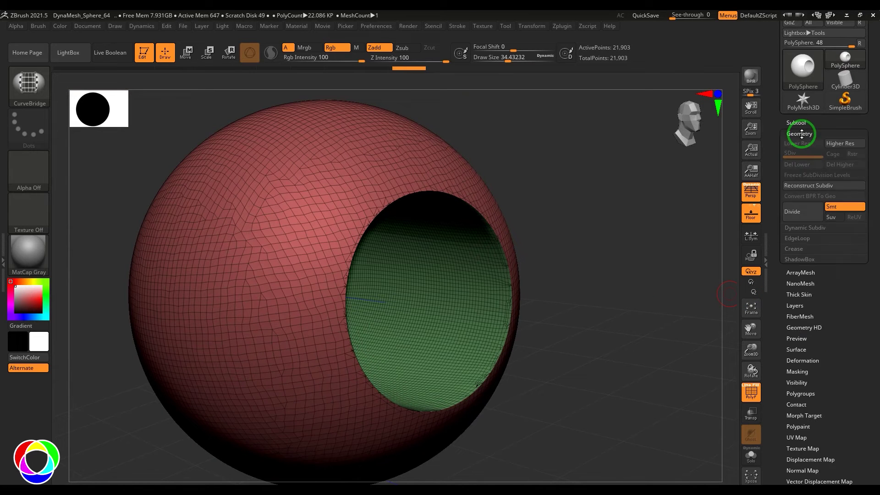
pyautogui.click(804, 301)
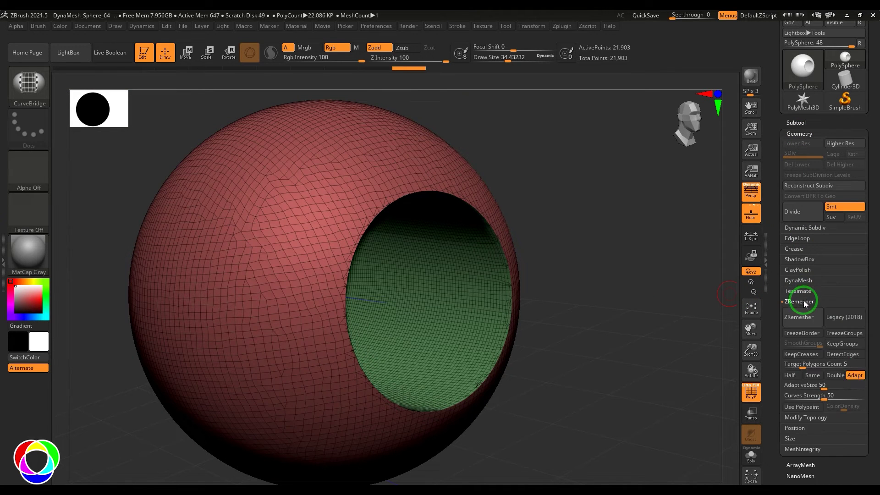
pyautogui.click(845, 344)
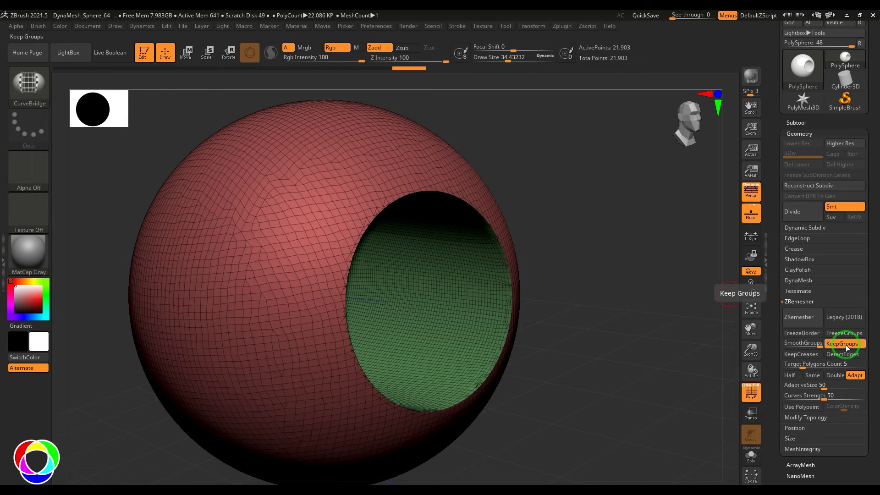
pyautogui.click(814, 320)
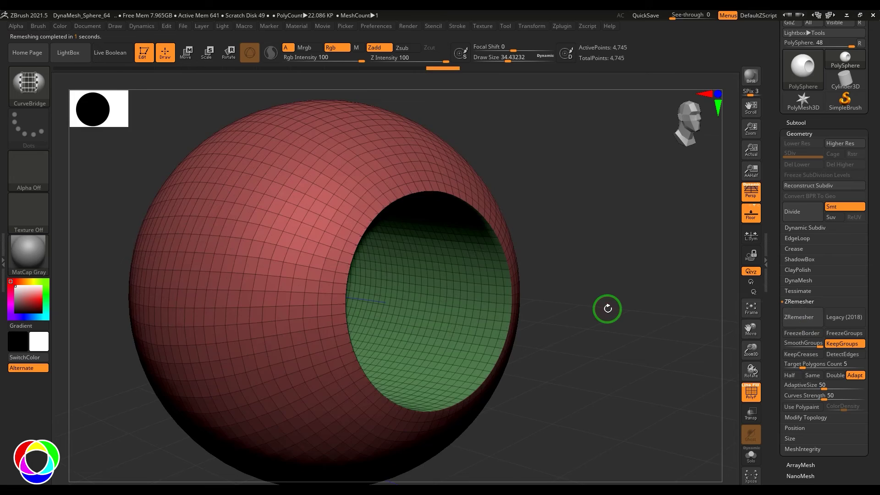
pyautogui.moveTo(617, 320); pyautogui.dragTo(673, 351)
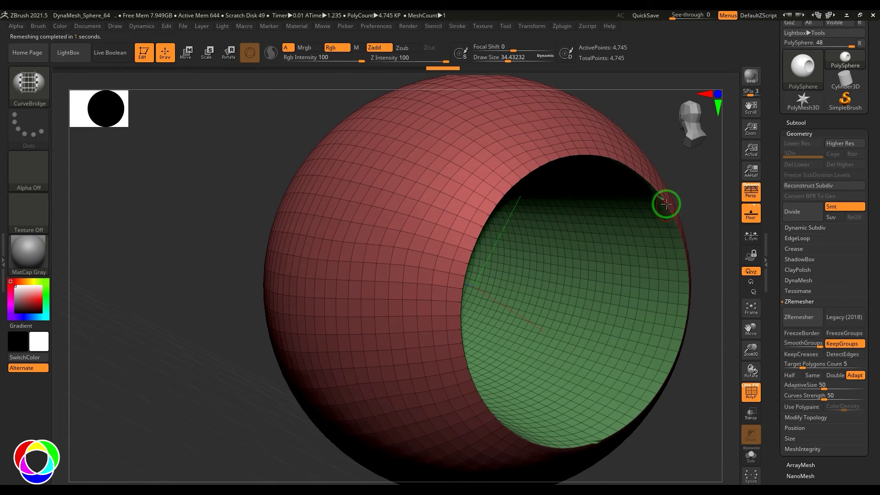
pyautogui.moveTo(642, 435)
pyautogui.mouseDown()
pyautogui.moveTo(662, 408)
pyautogui.moveTo(551, 439)
pyautogui.moveTo(629, 369)
pyautogui.moveTo(617, 357)
pyautogui.moveTo(636, 388)
pyautogui.mouseUp()
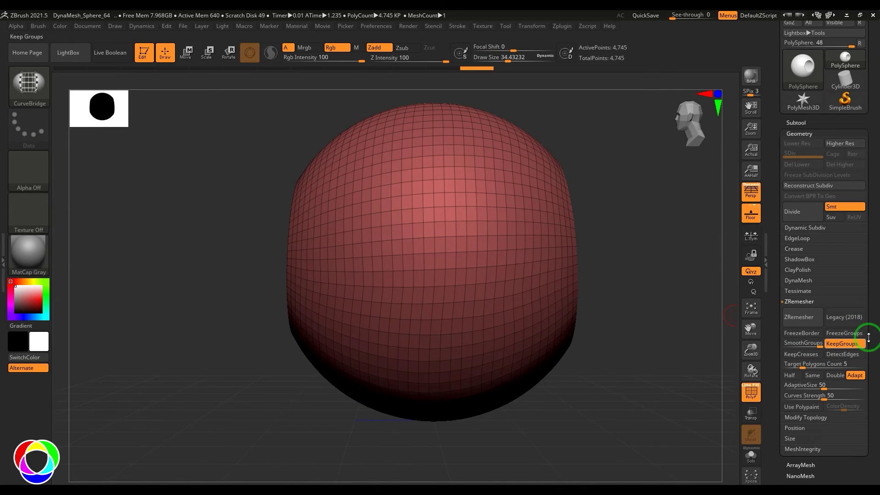
# - Try Mirror And Weld from Modify Topology on the remeshed sphere along the X axis, and undo it
pyautogui.click(803, 133)
pyautogui.click(802, 133)
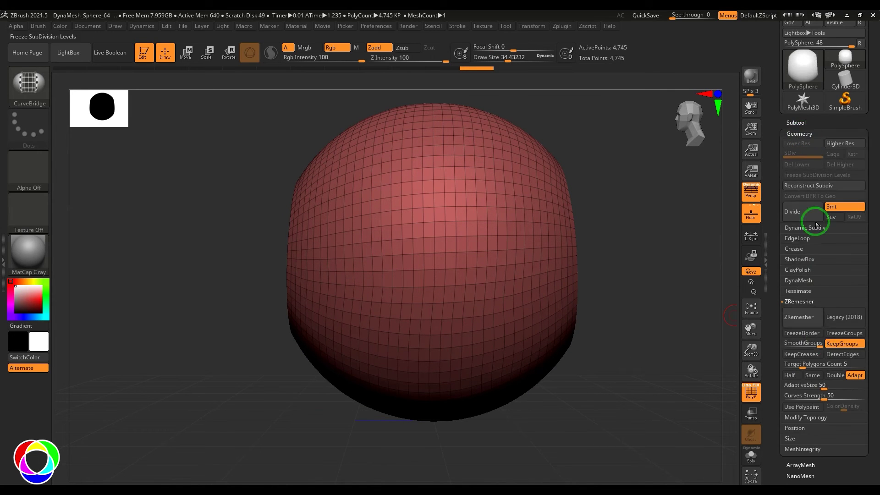
pyautogui.click(800, 301)
pyautogui.click(805, 312)
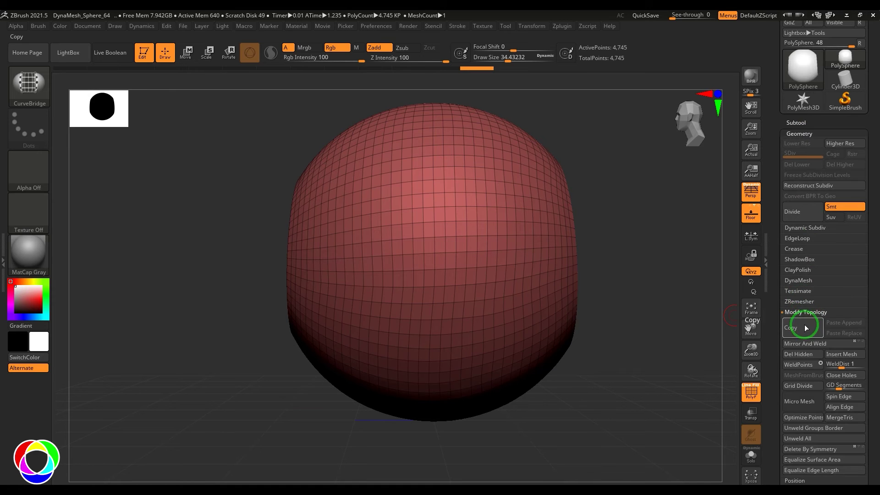
pyautogui.moveTo(647, 393)
pyautogui.mouseDown()
pyautogui.moveTo(621, 407)
pyautogui.moveTo(626, 397)
pyautogui.moveTo(651, 401)
pyautogui.mouseUp()
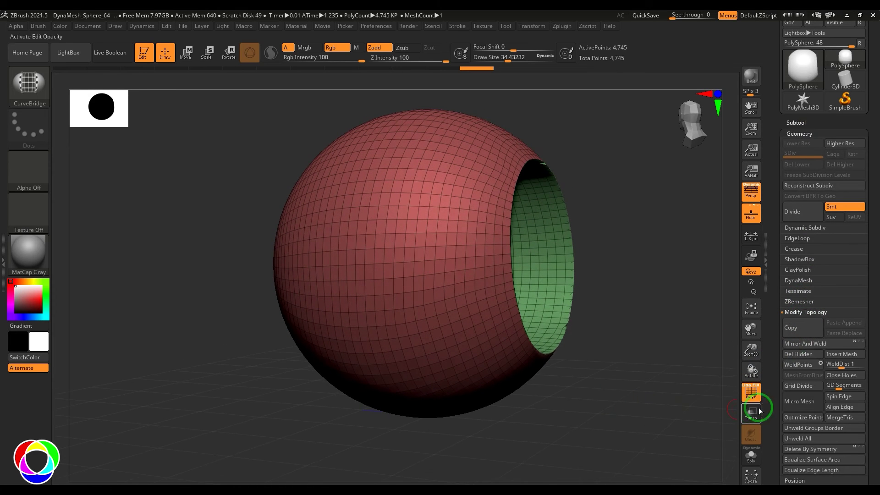
pyautogui.click(810, 348)
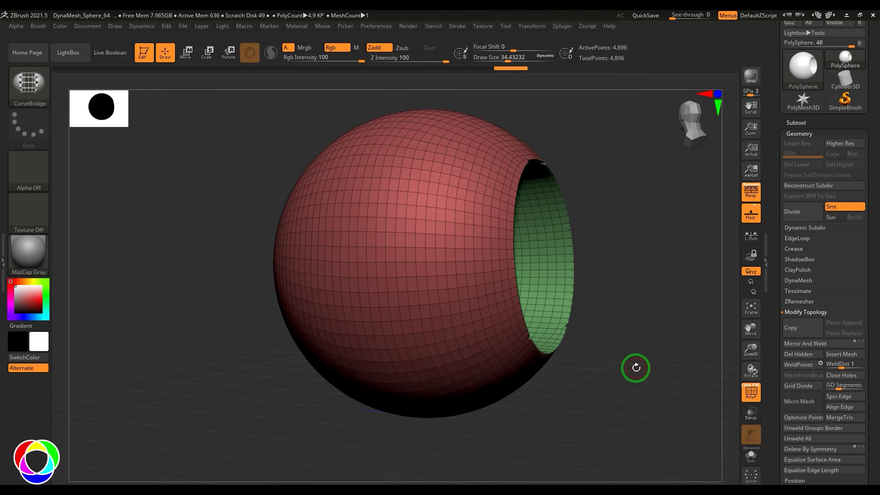
pyautogui.hotkey('ctrl', 'z')
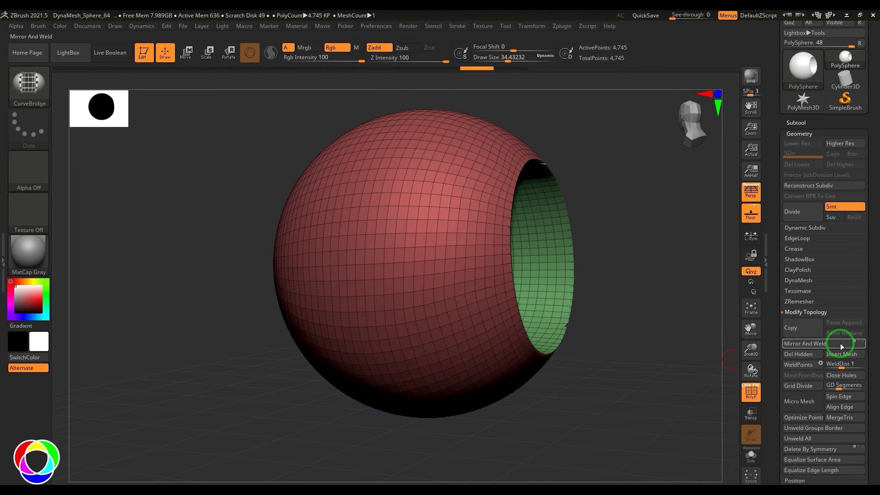
# - Mirror and weld the sphere along the Z axis instead of X, and inspect both openings
pyautogui.moveTo(588, 377); pyautogui.dragTo(599, 375)
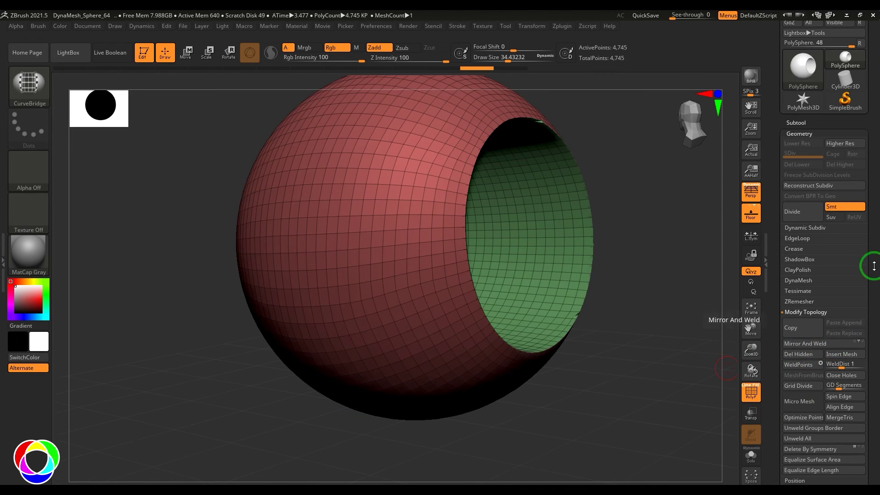
pyautogui.click(805, 344)
pyautogui.keyDown('alt'); pyautogui.moveTo(645, 336); pyautogui.dragTo(667, 301); pyautogui.keyUp('alt')
pyautogui.keyDown('alt'); pyautogui.moveTo(330, 335); pyautogui.dragTo(311, 272); pyautogui.keyUp('alt')
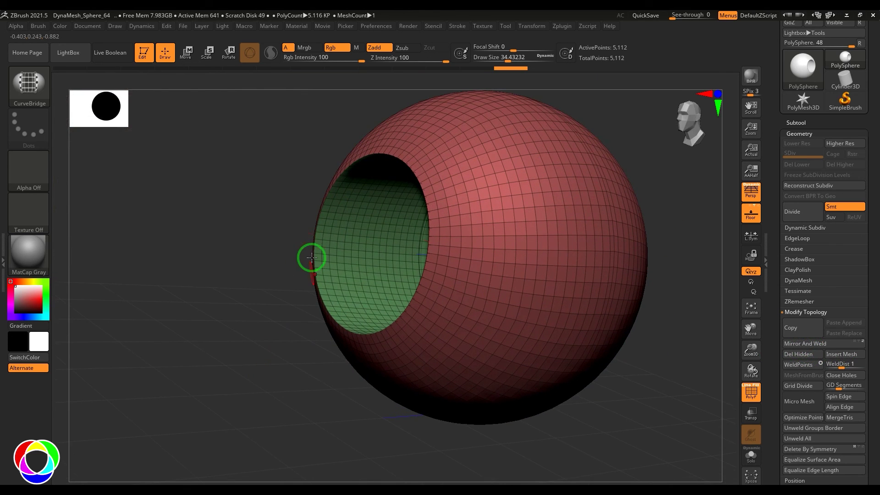
pyautogui.moveTo(312, 372); pyautogui.dragTo(283, 377)
pyautogui.keyDown('alt'); pyautogui.moveTo(624, 371); pyautogui.dragTo(622, 393); pyautogui.keyUp('alt')
pyautogui.keyDown('alt'); pyautogui.moveTo(596, 284); pyautogui.dragTo(641, 325); pyautogui.keyUp('alt')
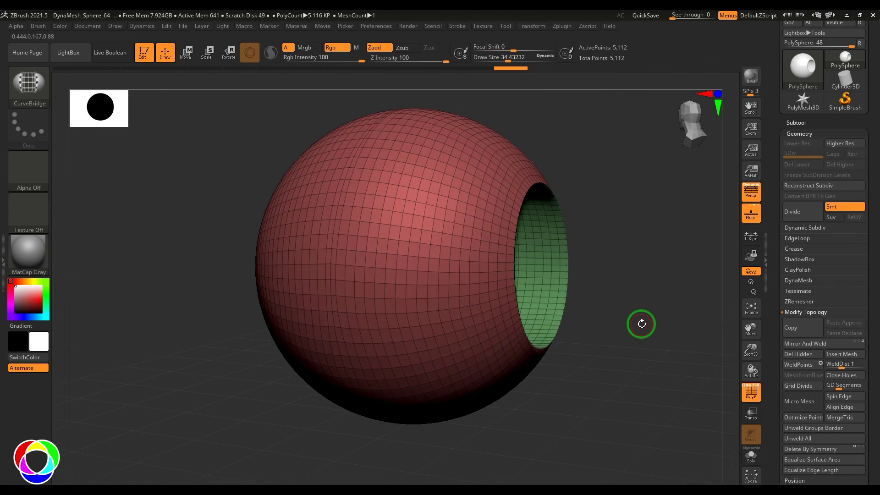